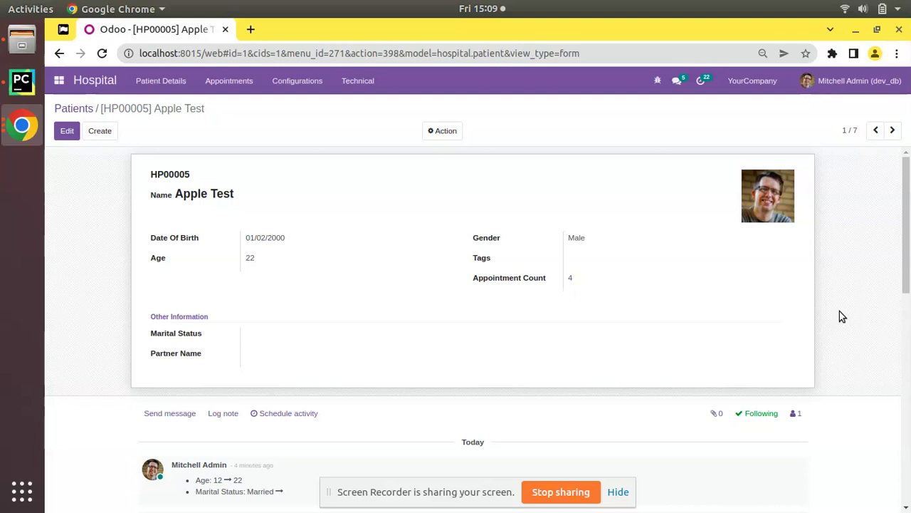
# Step: Put the Apple Test HP00005 patient form into edit mode and select its reference and Name label
pyautogui.click(65, 131)
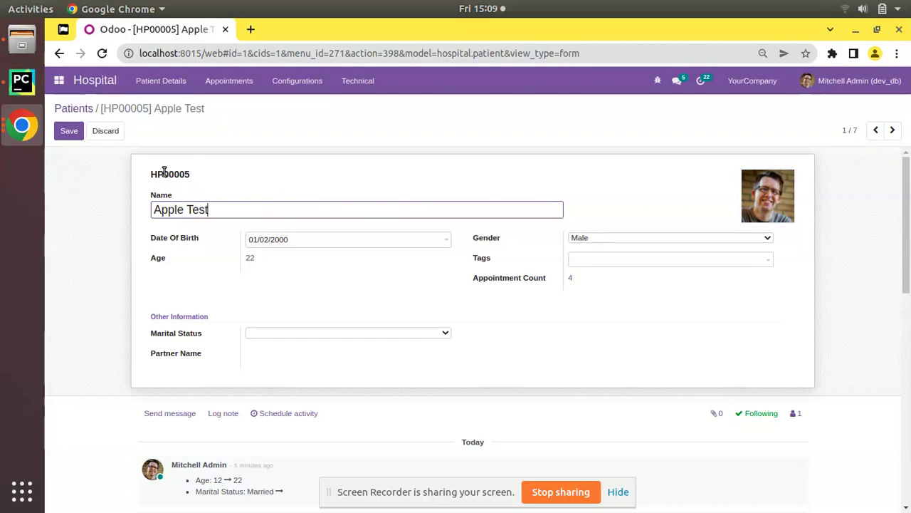
pyautogui.doubleClick(164, 173)
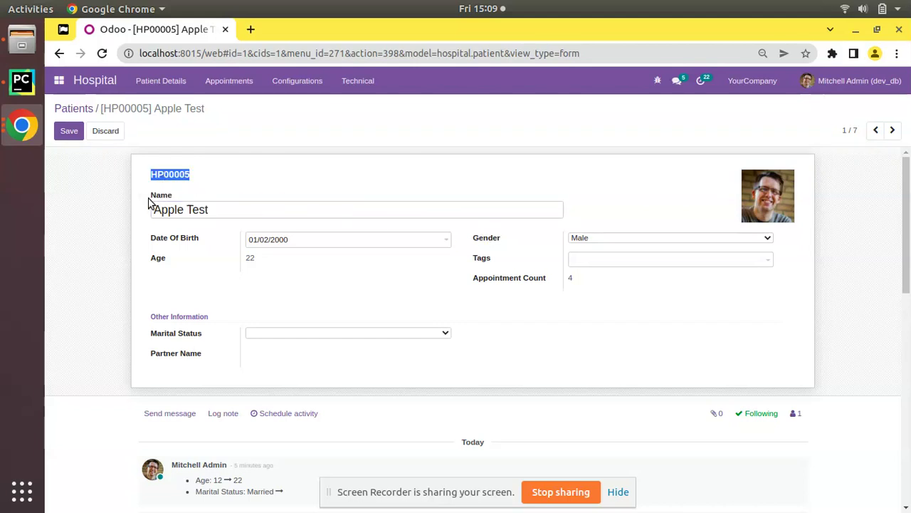
pyautogui.doubleClick(151, 198)
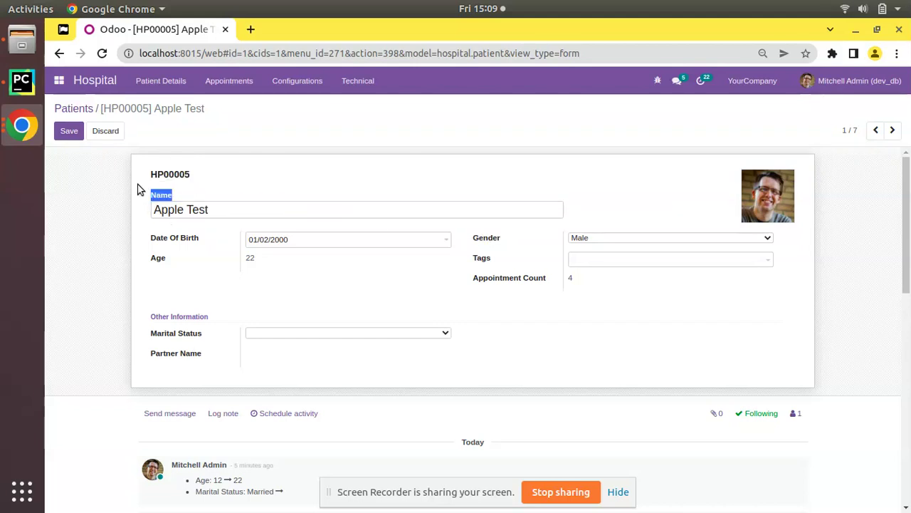
pyautogui.click(22, 82)
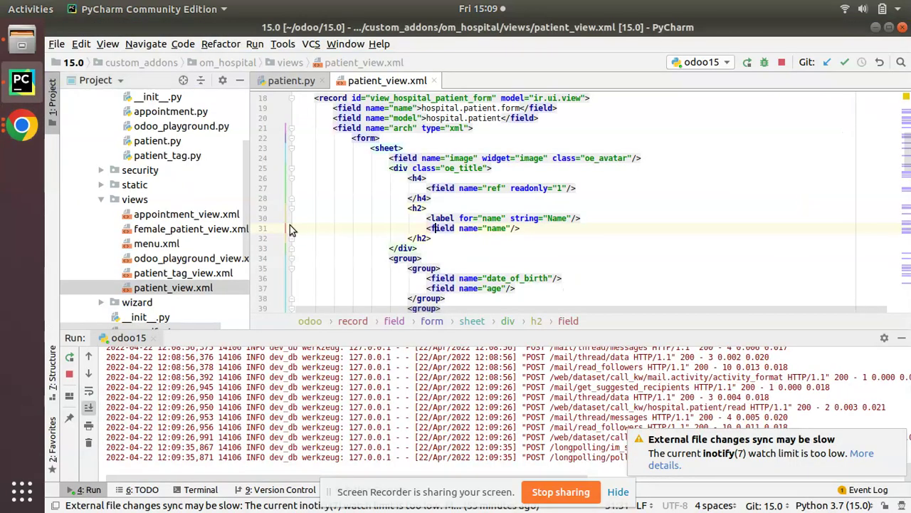
pyautogui.moveTo(479, 335)
pyautogui.mouseDown()
pyautogui.moveTo(488, 348)
pyautogui.moveTo(487, 450)
pyautogui.mouseUp()
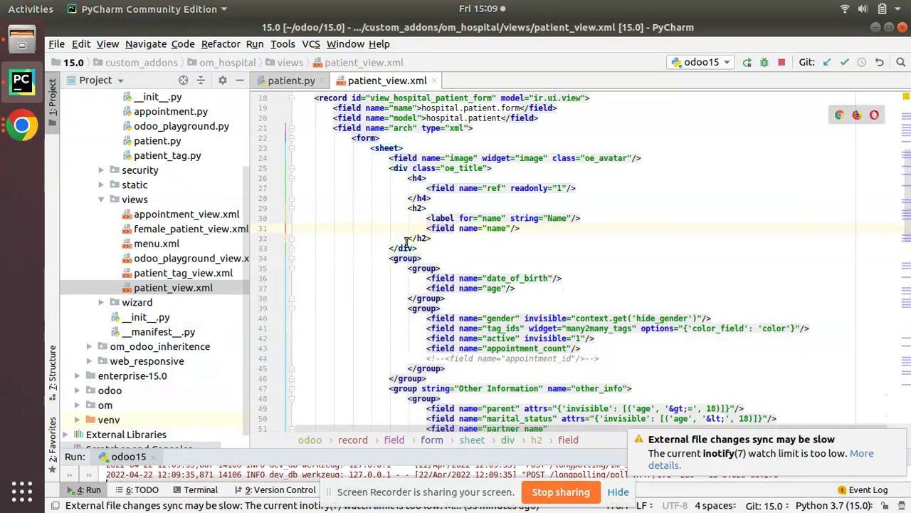
pyautogui.moveTo(388, 168); pyautogui.dragTo(417, 248)
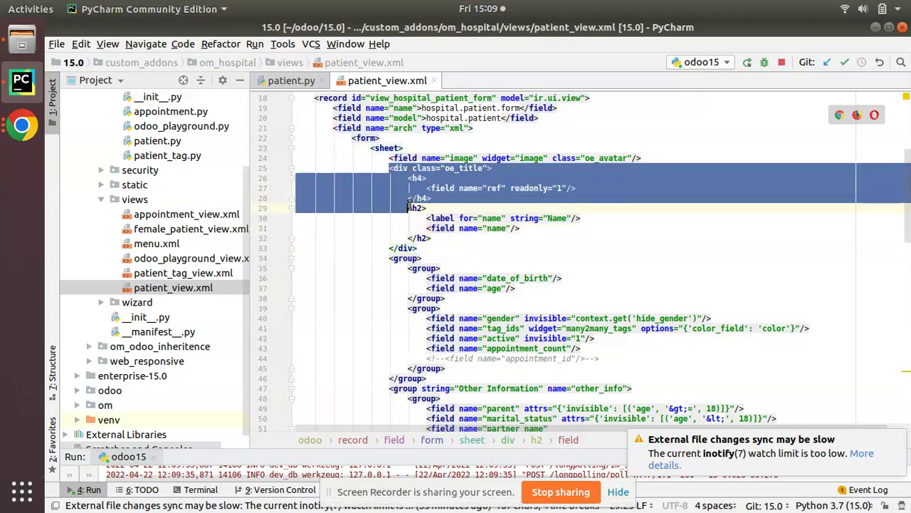
pyautogui.scroll(2, 408, 178)
pyautogui.click(415, 168)
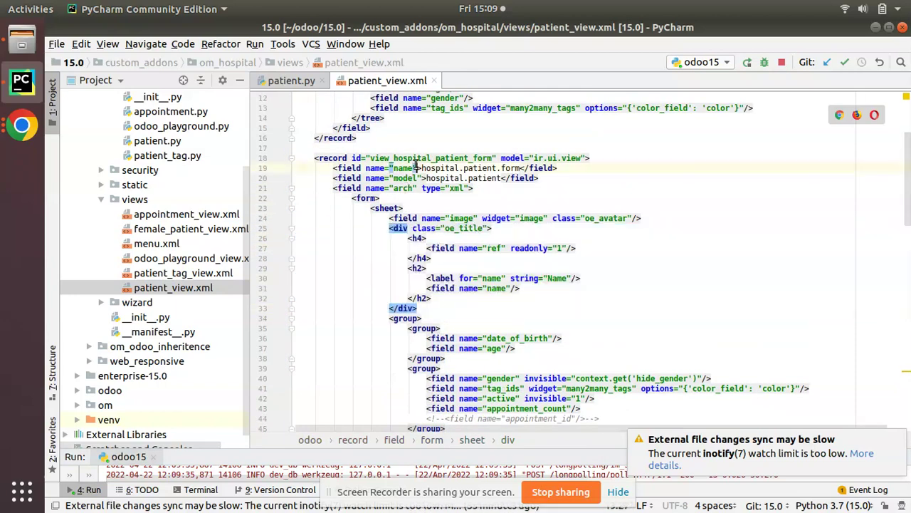
pyautogui.scroll(-2, 415, 168)
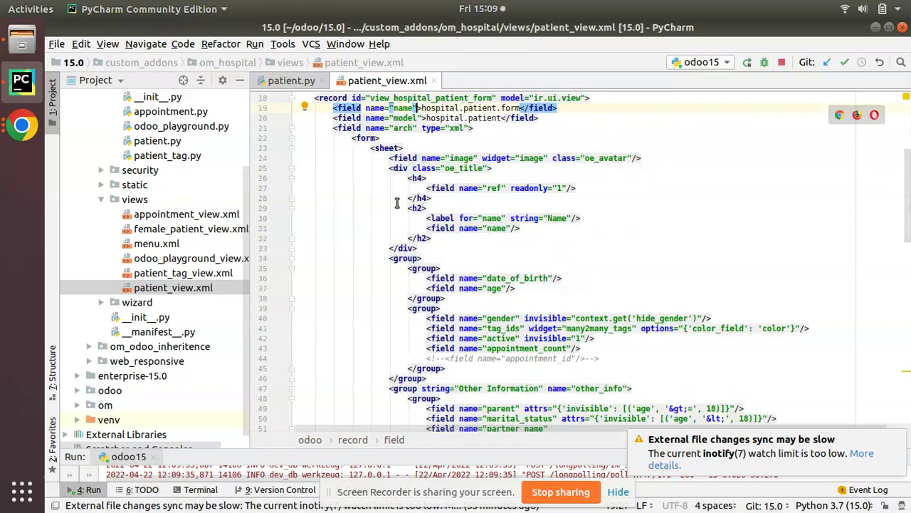
pyautogui.click(389, 259)
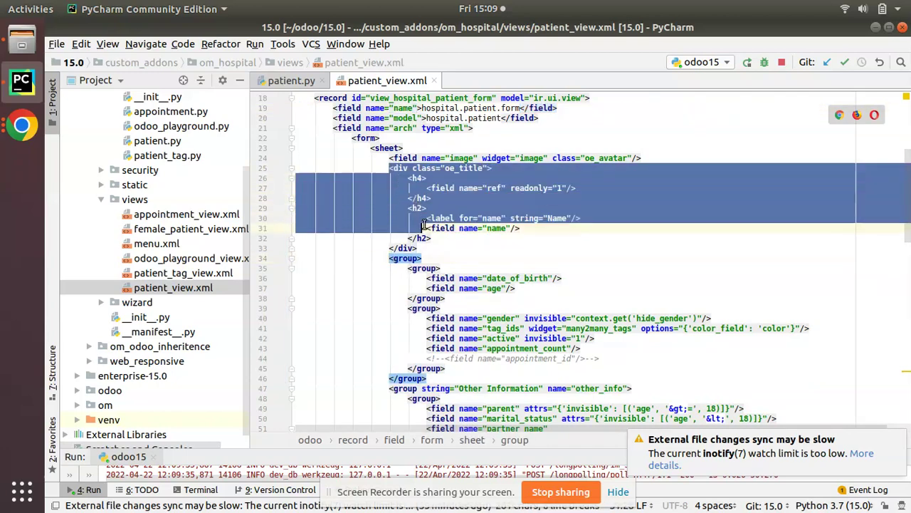
pyautogui.moveTo(390, 168); pyautogui.dragTo(418, 248)
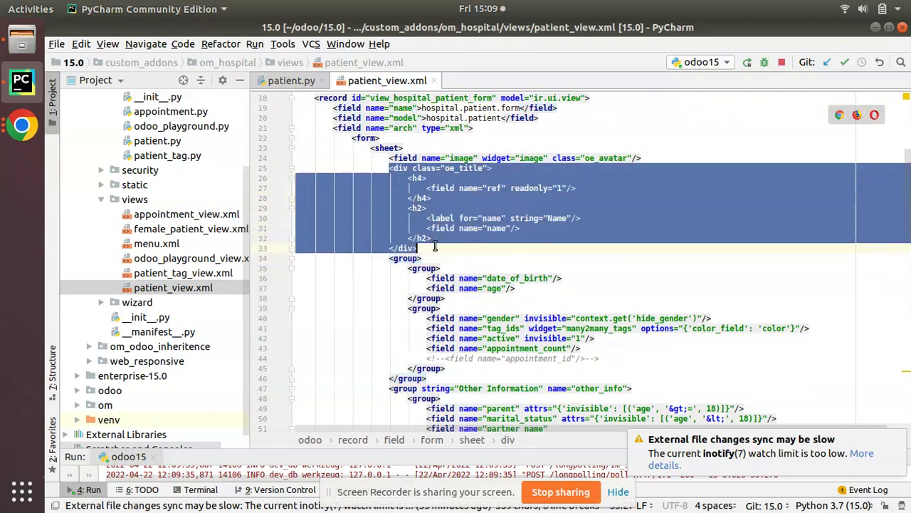
pyautogui.click(461, 191)
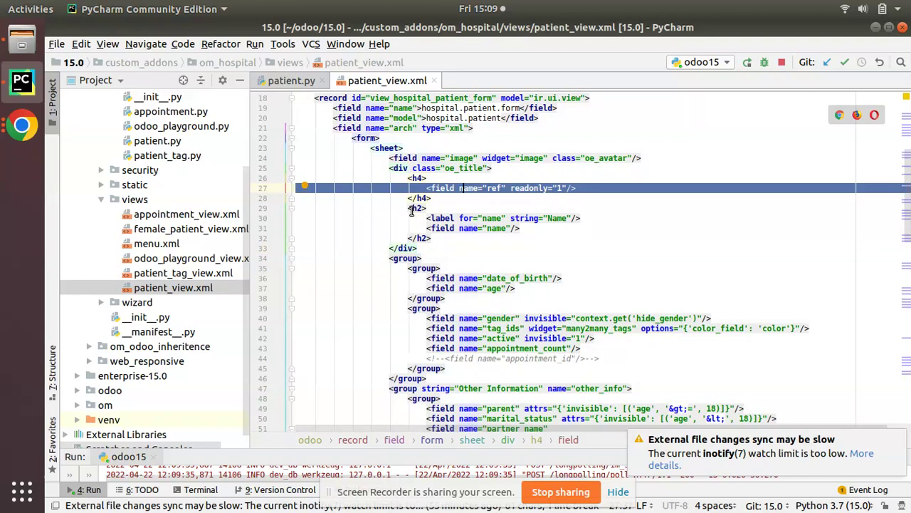
pyautogui.moveTo(408, 207); pyautogui.dragTo(432, 238)
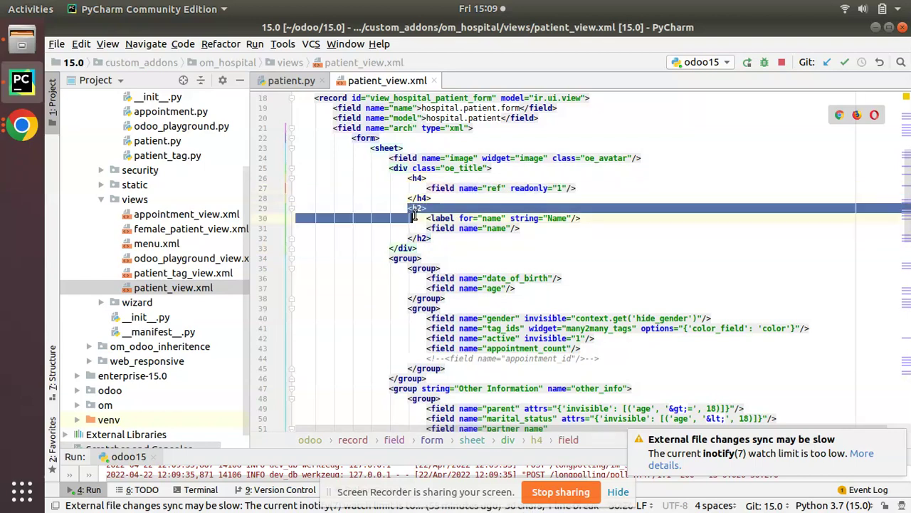
pyautogui.click(21, 126)
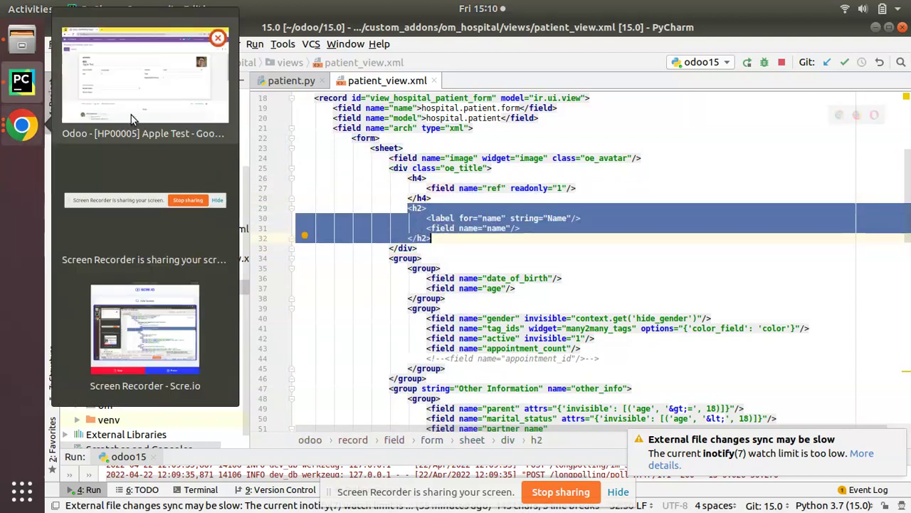
pyautogui.click(131, 119)
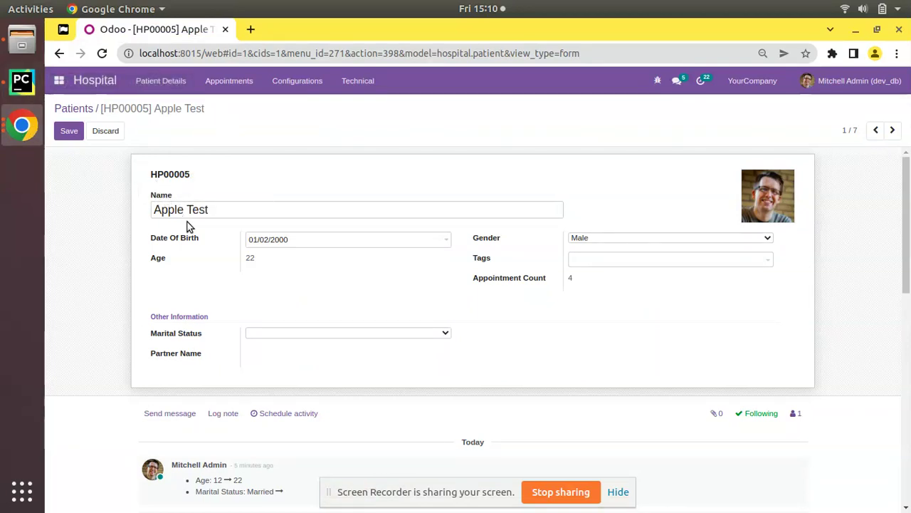
pyautogui.click(22, 84)
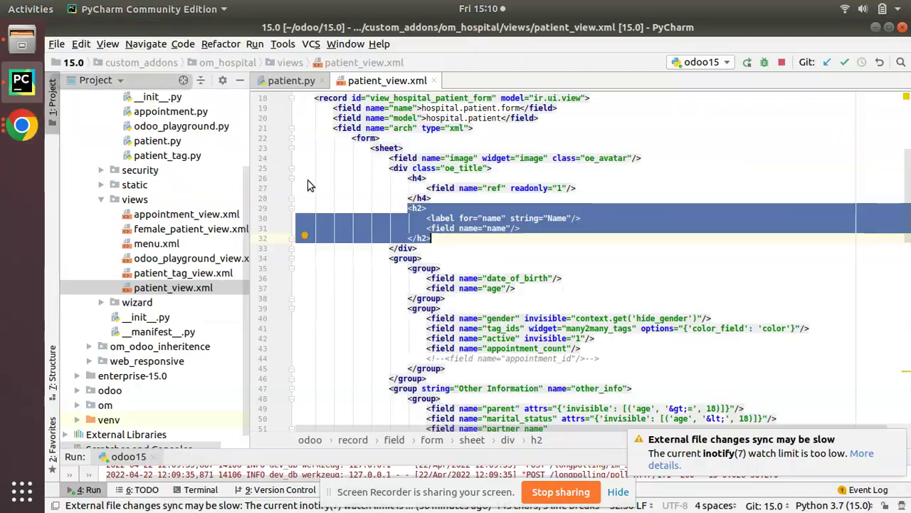
# Step: Delete the <label for="name" string="Name"/> line from the h2 block, then return to Chrome
pyautogui.click(442, 241)
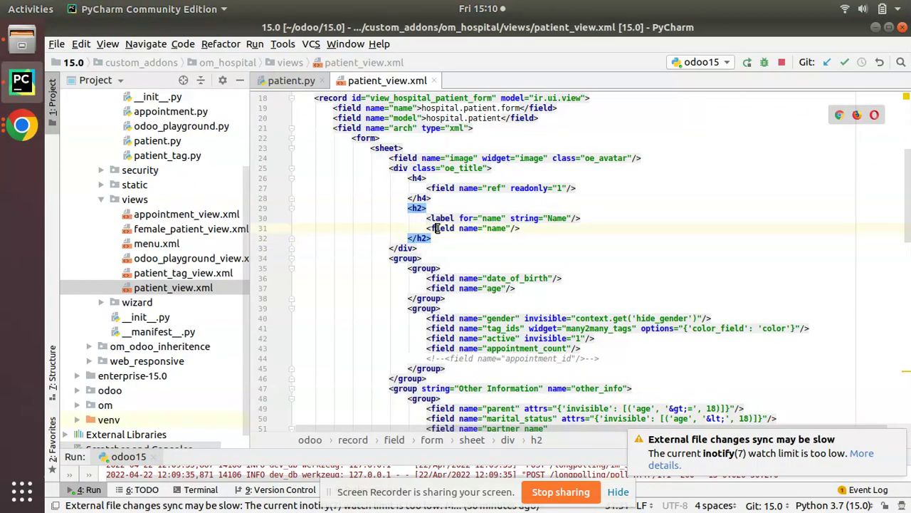
pyautogui.tripleClick(436, 228)
pyautogui.doubleClick(435, 219)
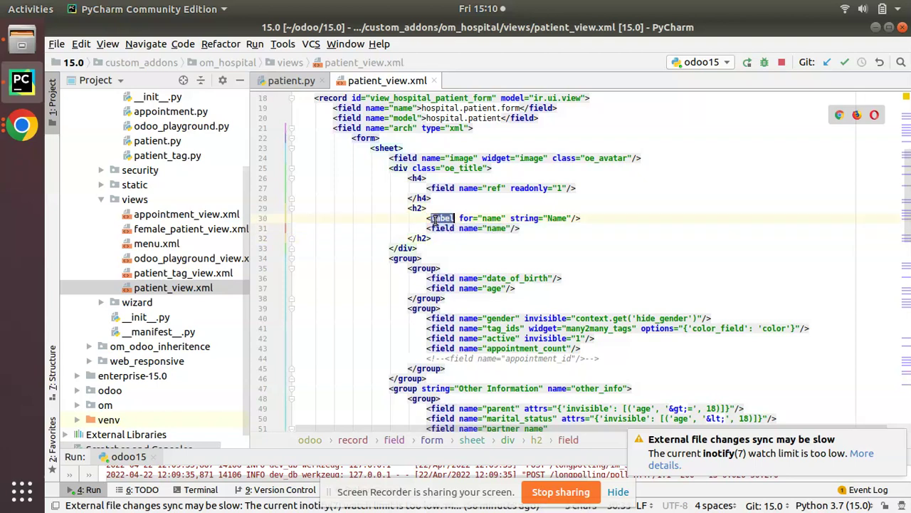
pyautogui.tripleClick(436, 220)
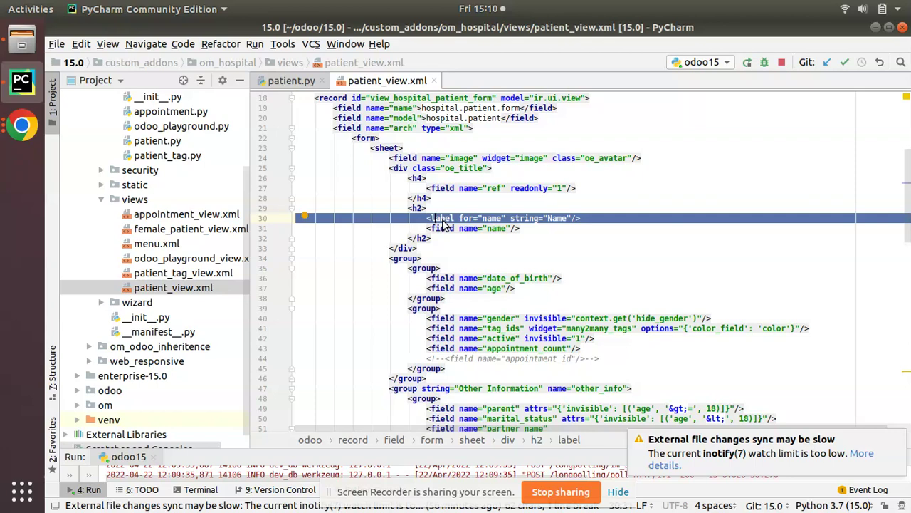
pyautogui.press('Delete')
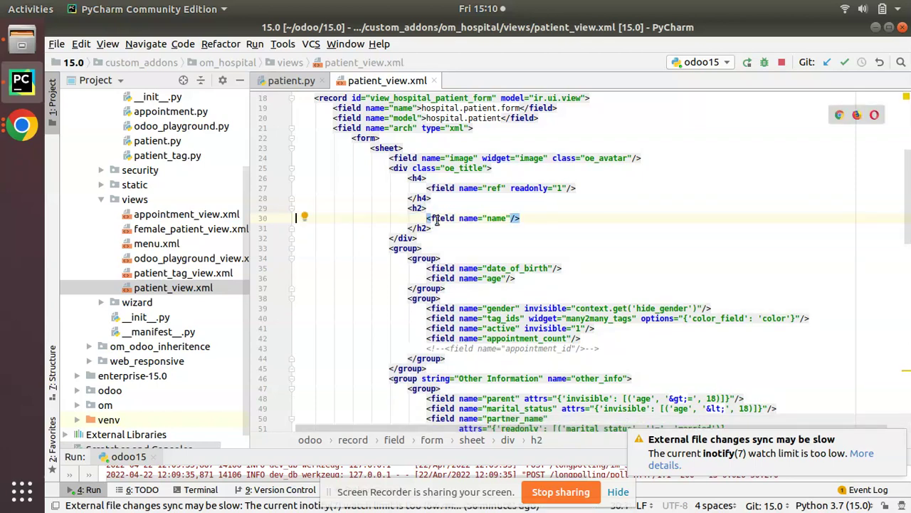
pyautogui.doubleClick(436, 219)
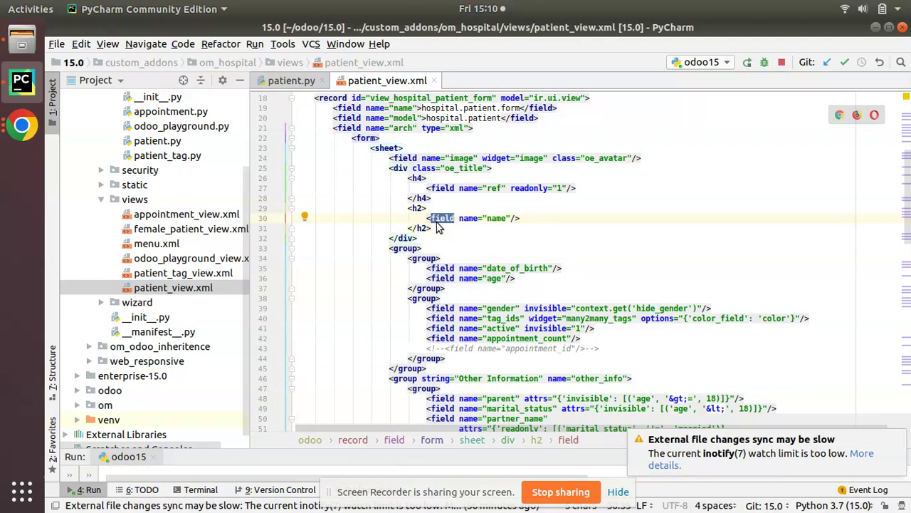
pyautogui.click(21, 125)
# Step: Upgrade the Hospital Management module from Odoo's Apps page
pyautogui.click(117, 117)
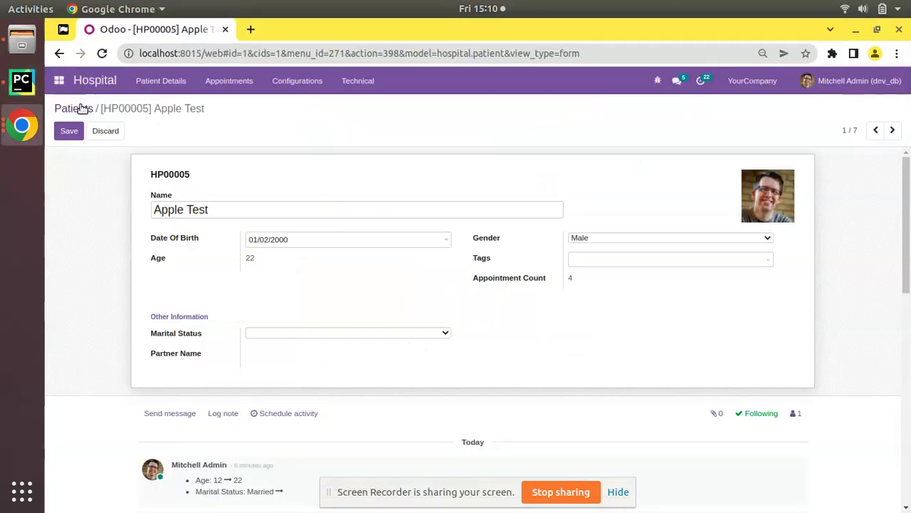
pyautogui.click(59, 80)
pyautogui.click(71, 273)
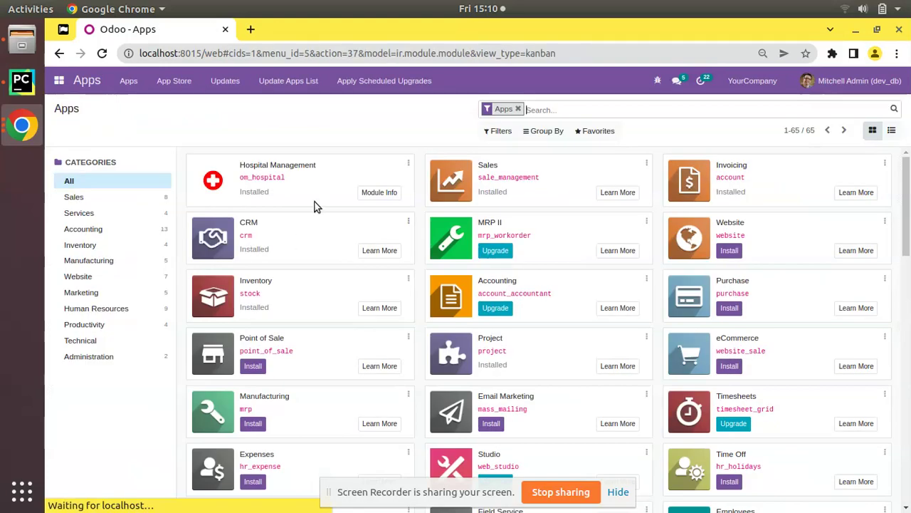
pyautogui.click(409, 163)
pyautogui.click(387, 200)
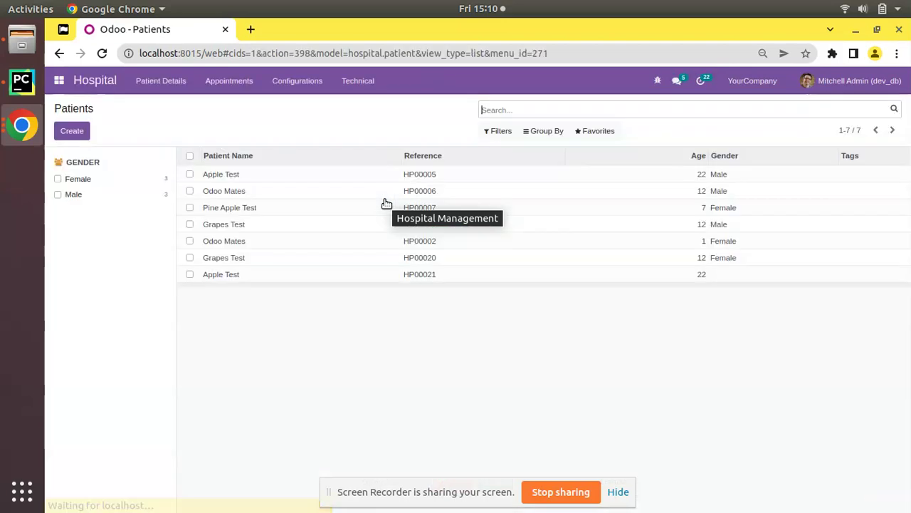
# Step: Start a new patient with birth date 29/03/2022, then return to the h2 block in PyCharm
pyautogui.click(72, 133)
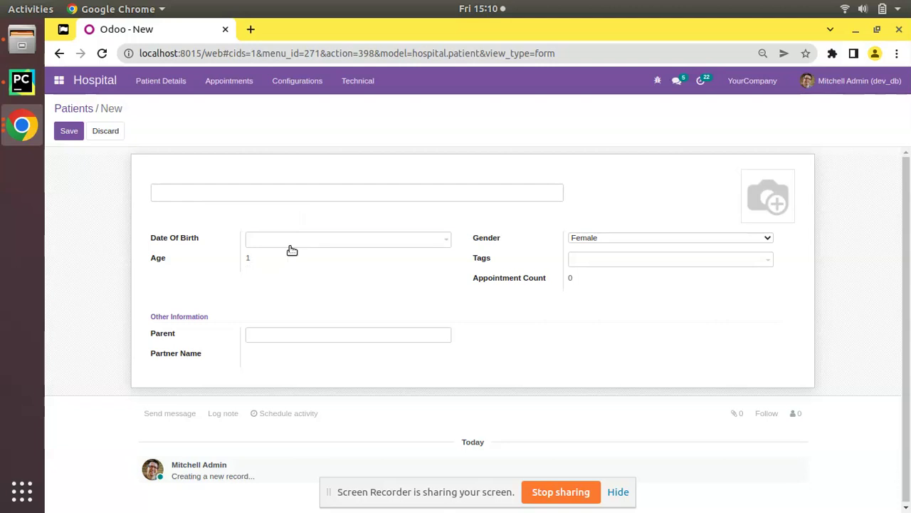
pyautogui.click(292, 242)
pyautogui.click(314, 307)
pyautogui.click(21, 81)
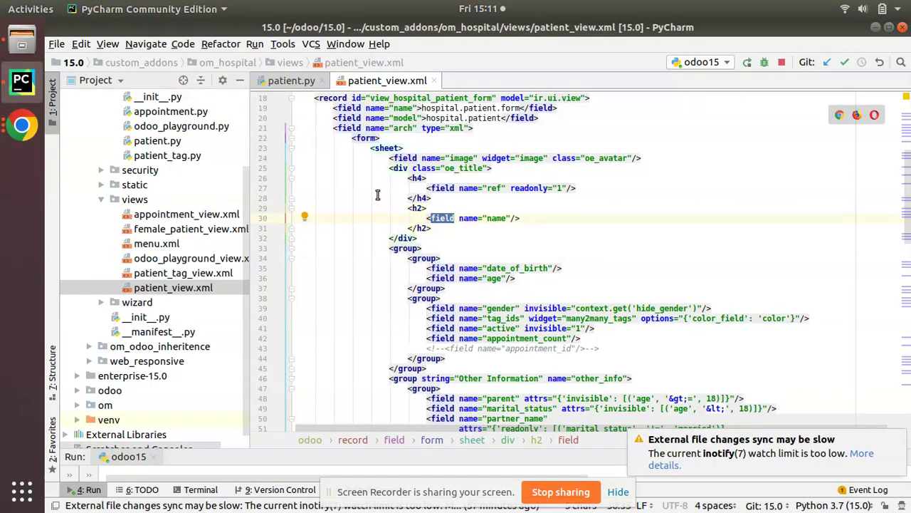
pyautogui.click(416, 238)
# Step: Insert <label for="name" string="Name"/> on a new line above the name field
pyautogui.click(440, 210)
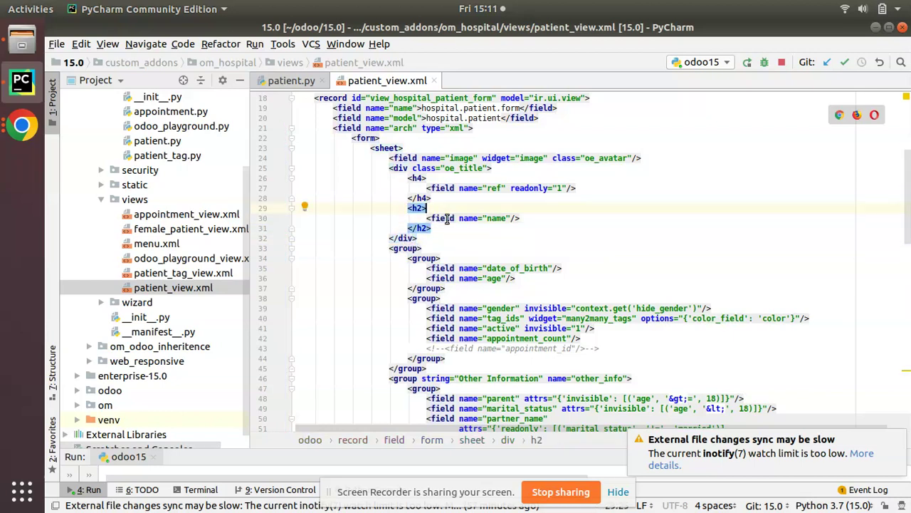
pyautogui.press('Return')
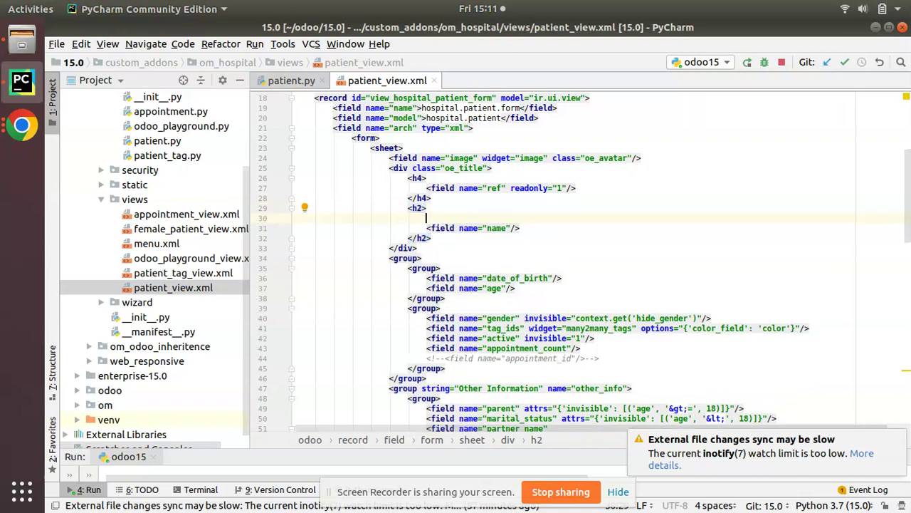
pyautogui.write('<label')
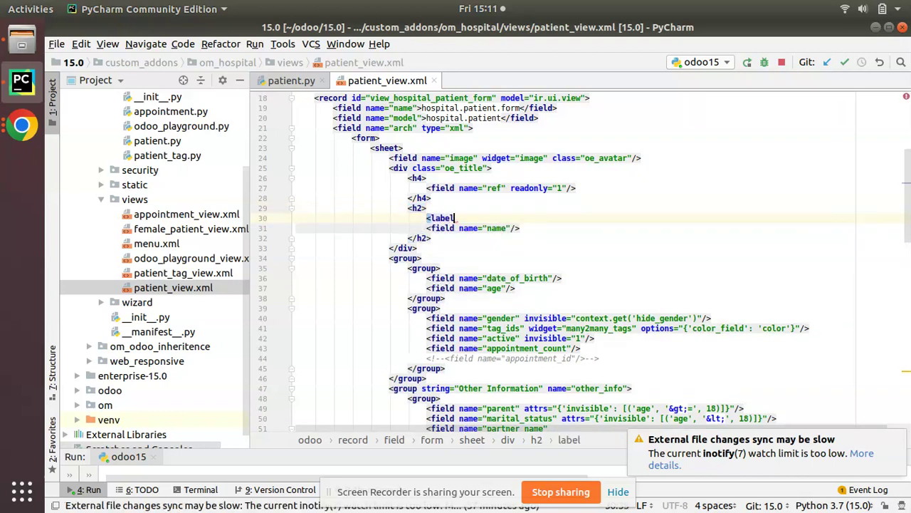
pyautogui.write(' for=')
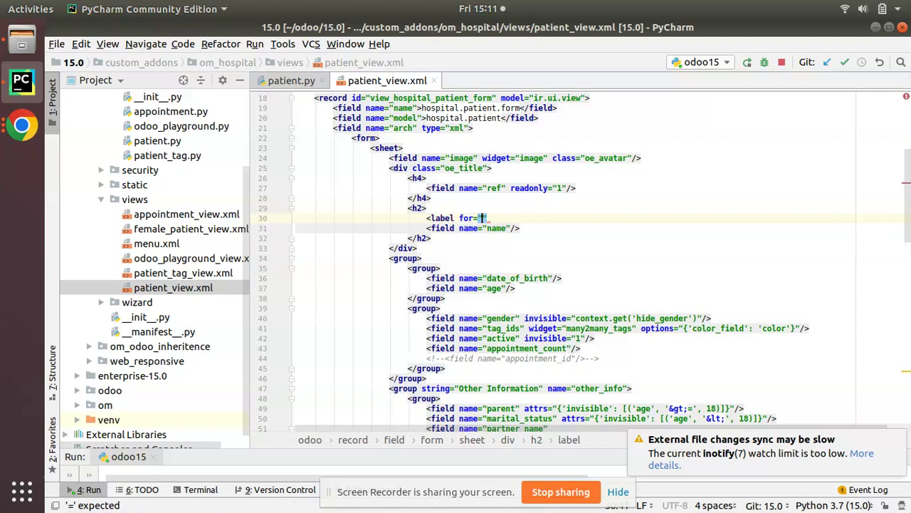
pyautogui.doubleClick(502, 228)
pyautogui.hotkey('ctrl', 'c')
pyautogui.click(479, 218)
pyautogui.hotkey('ctrl', 'v')
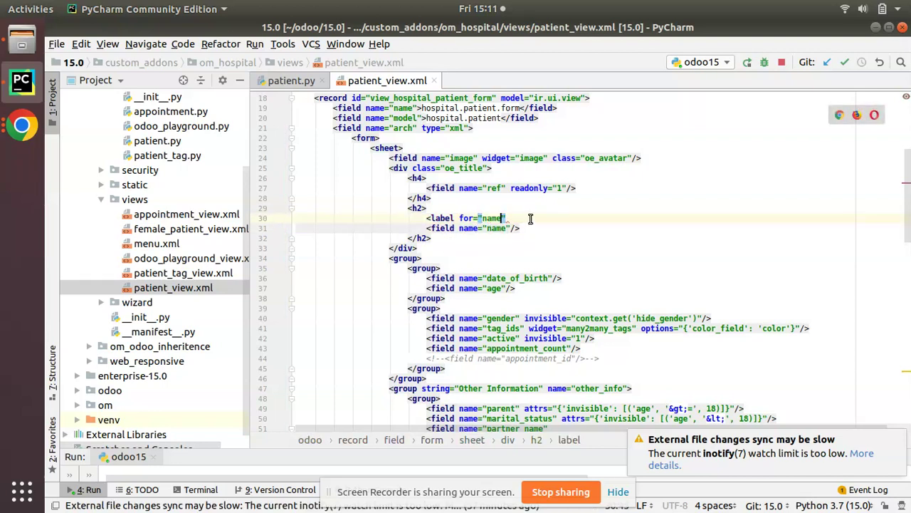
pyautogui.press('End')
pyautogui.write('str')
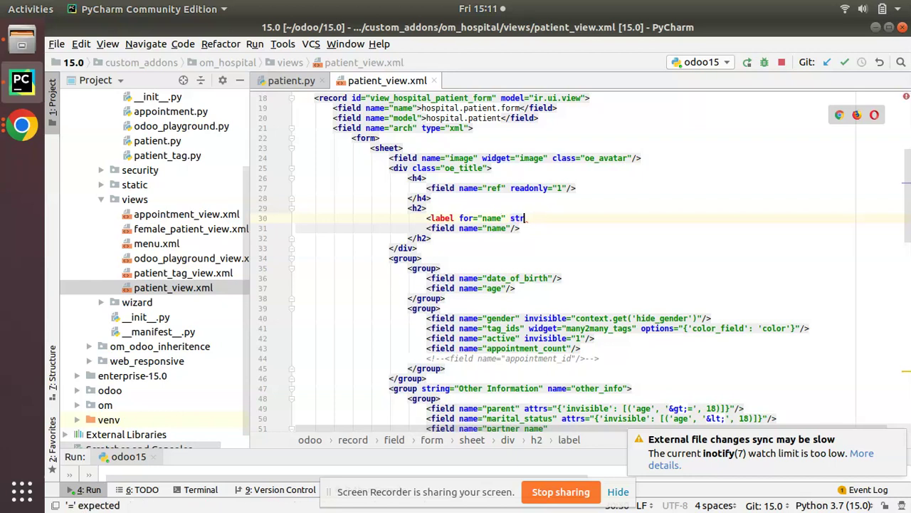
pyautogui.write('ing="')
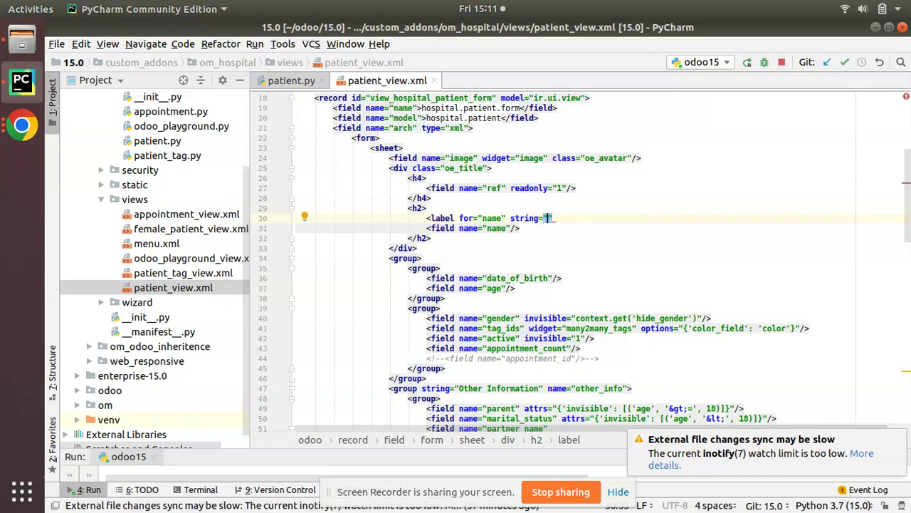
pyautogui.write('Name"/>')
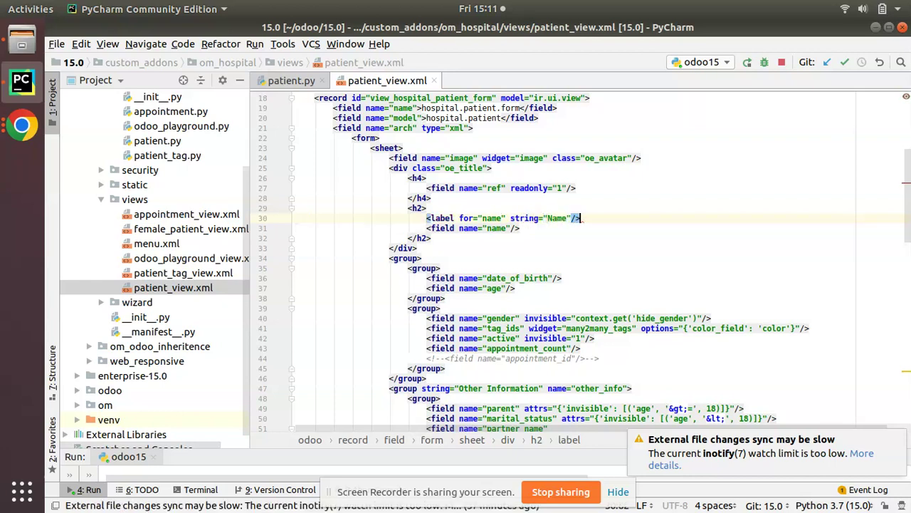
# Step: Upgrade Hospital Management from Odoo's Apps page to apply the new label
pyautogui.click(22, 125)
pyautogui.click(132, 105)
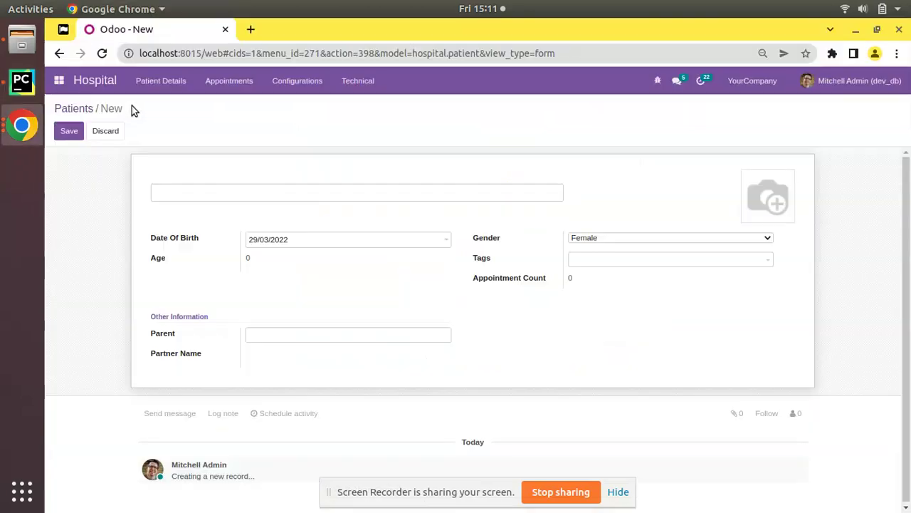
pyautogui.click(60, 80)
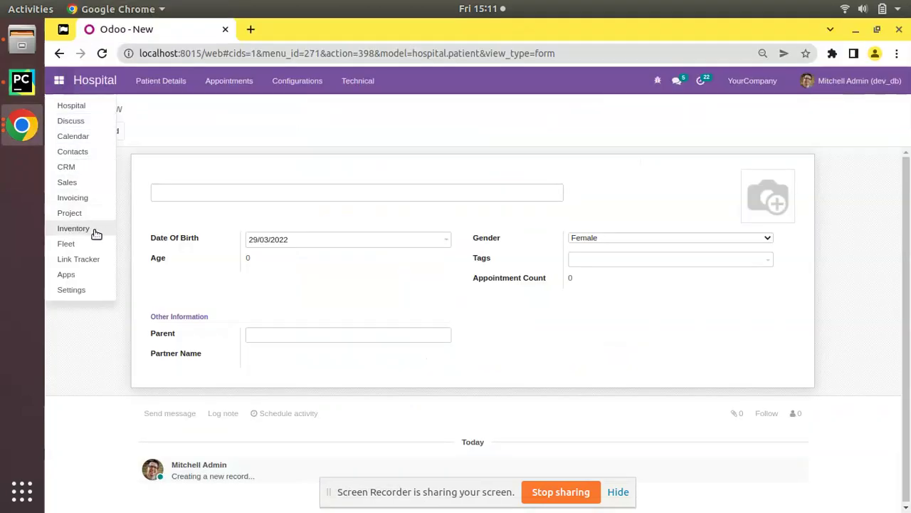
pyautogui.click(95, 278)
pyautogui.click(408, 164)
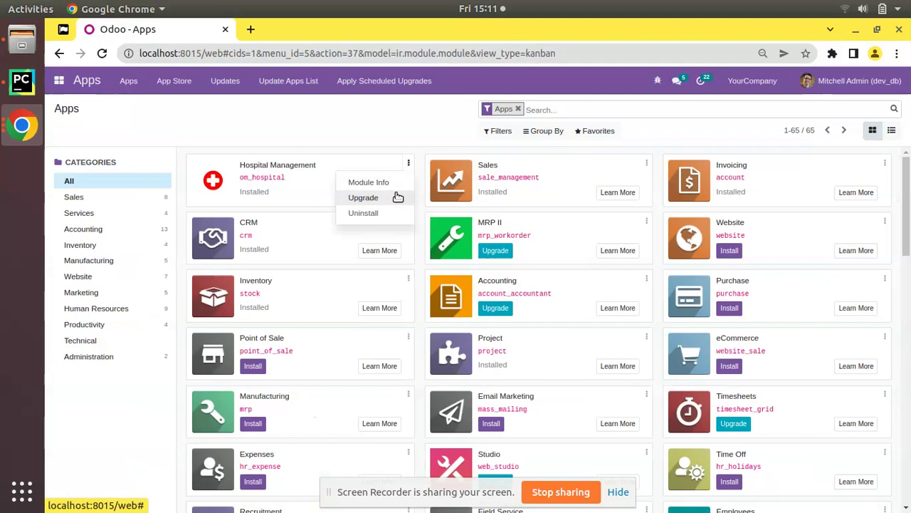
pyautogui.click(398, 197)
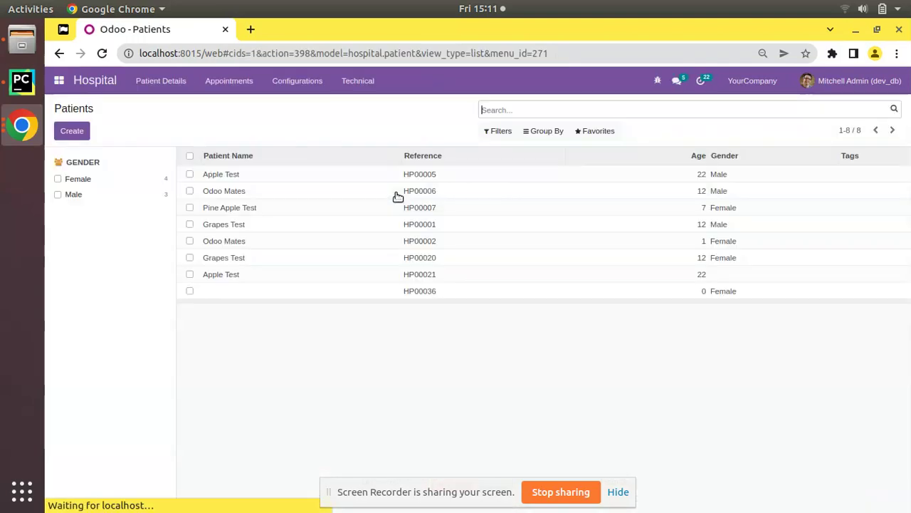
# Step: Check the Name label on a new patient and on Pine Apple Test in edit mode
pyautogui.click(80, 135)
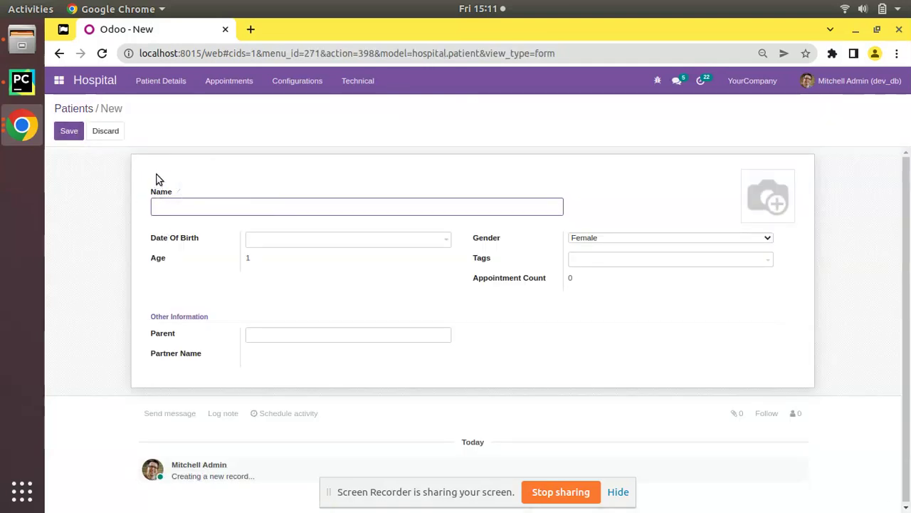
pyautogui.click(64, 108)
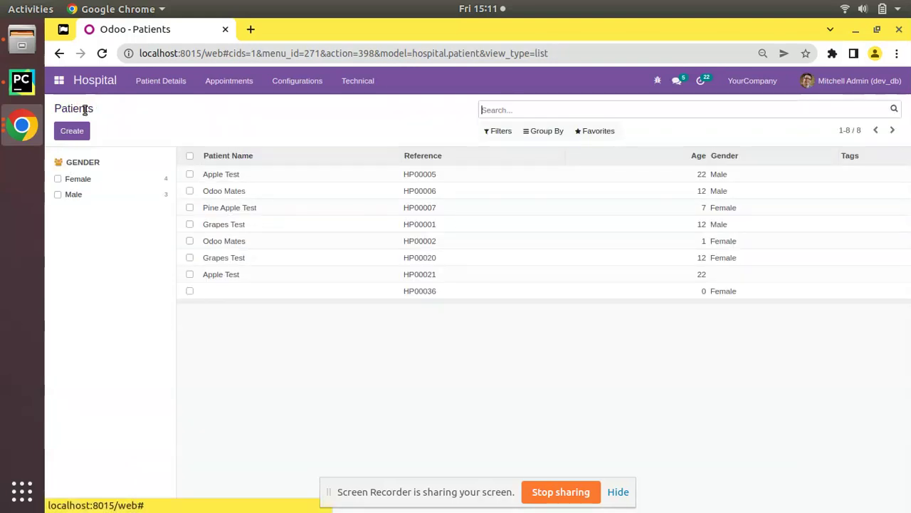
pyautogui.click(212, 210)
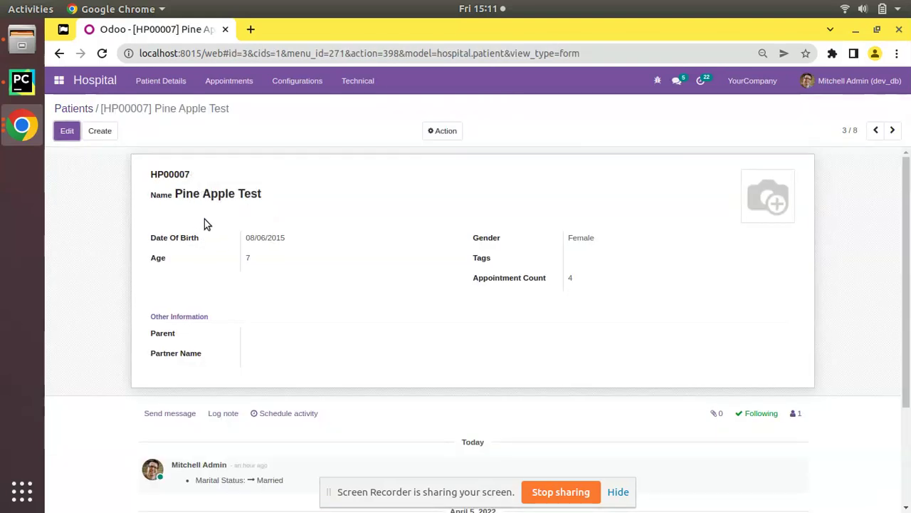
pyautogui.click(69, 132)
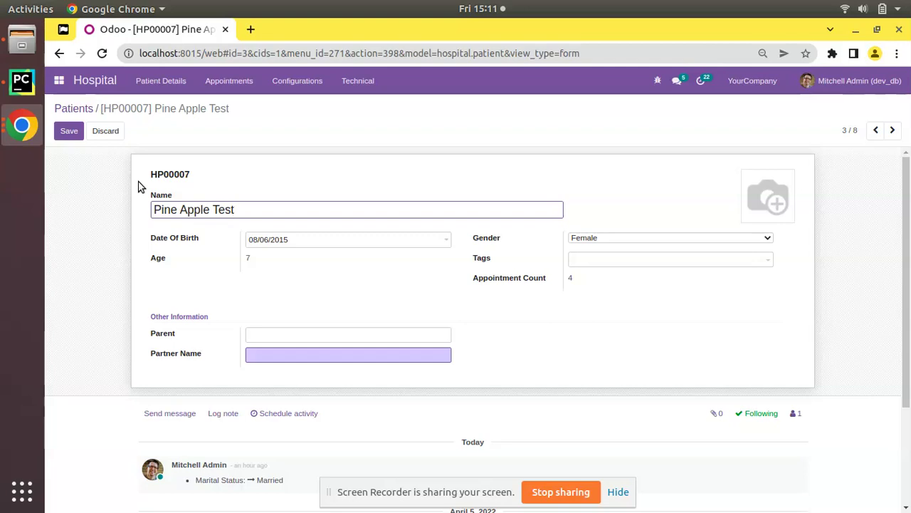
pyautogui.click(21, 81)
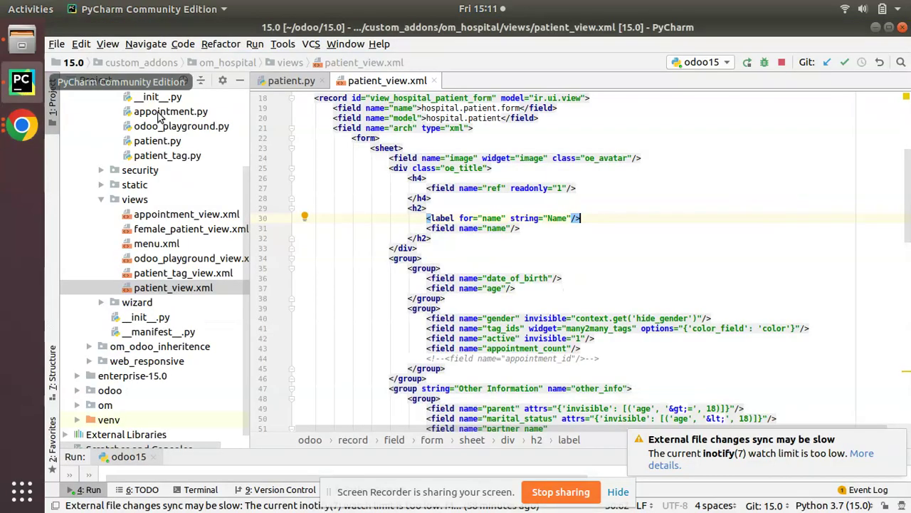
# Step: Add class="oe_edit_only" to the Name label tag on line 30
pyautogui.click(570, 217)
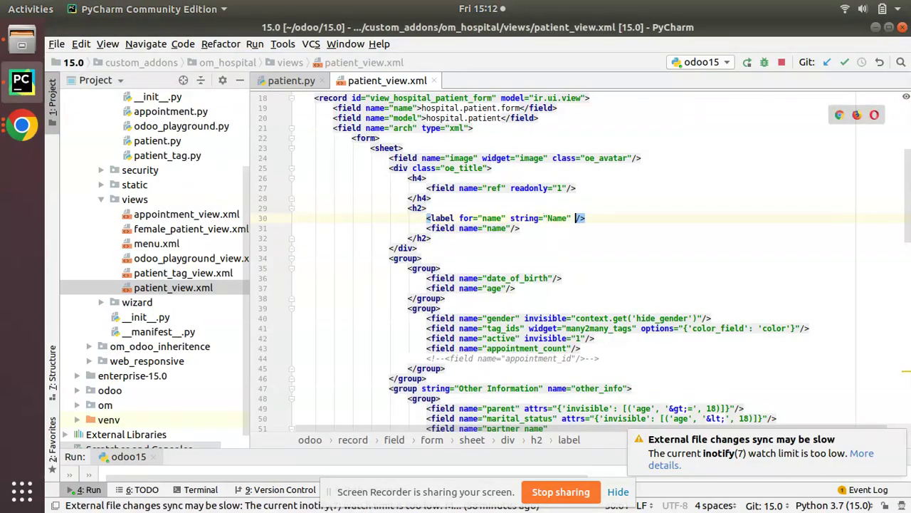
pyautogui.write('cl')
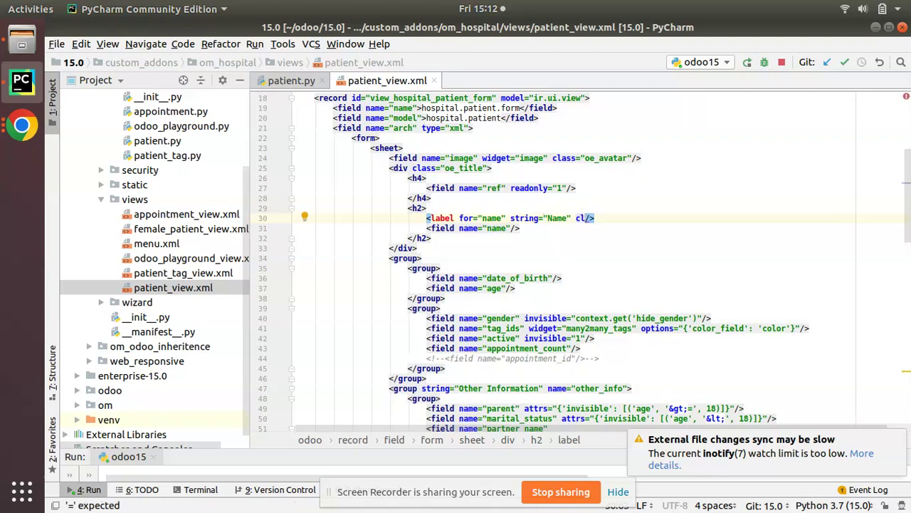
pyautogui.write('ass="')
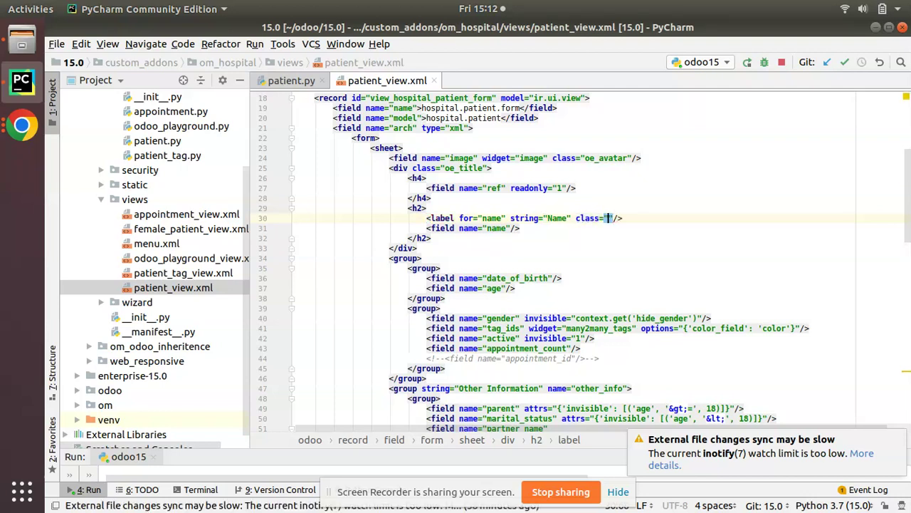
pyautogui.write('oe_edit_')
pyautogui.write('only')
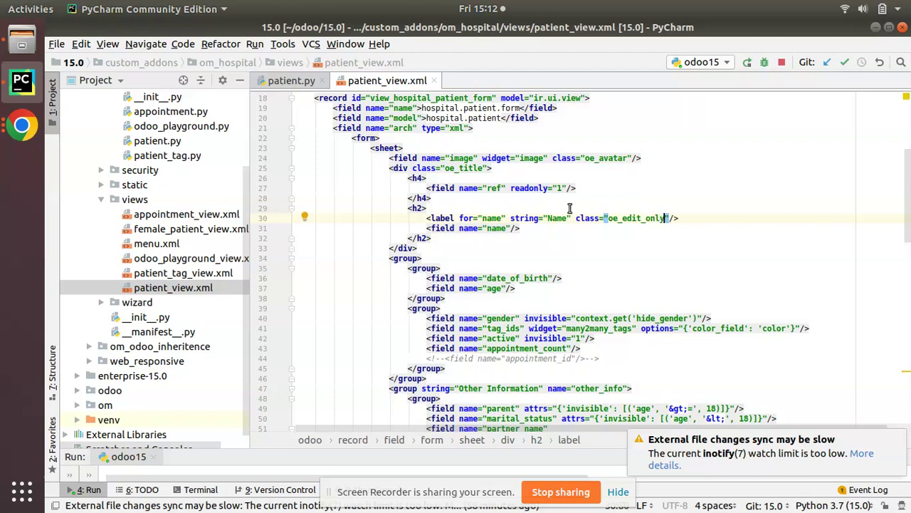
pyautogui.moveTo(575, 217); pyautogui.dragTo(671, 219)
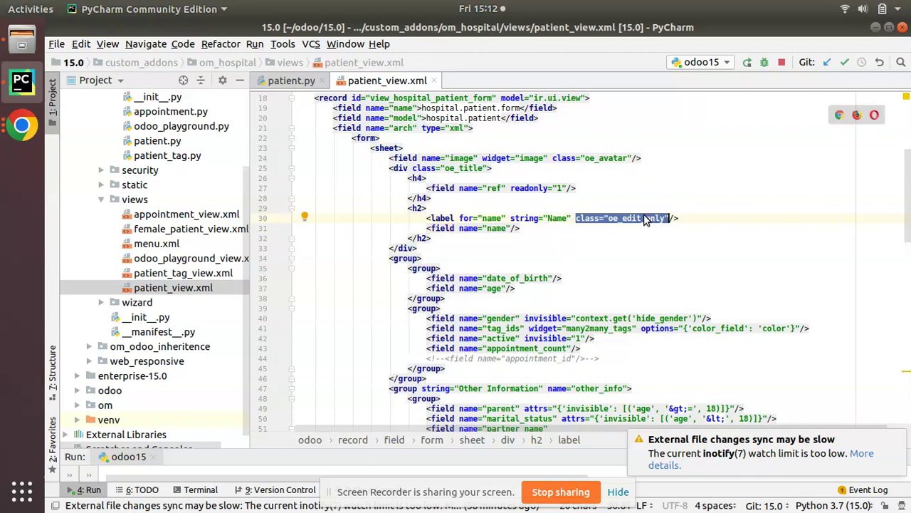
pyautogui.tripleClick(568, 220)
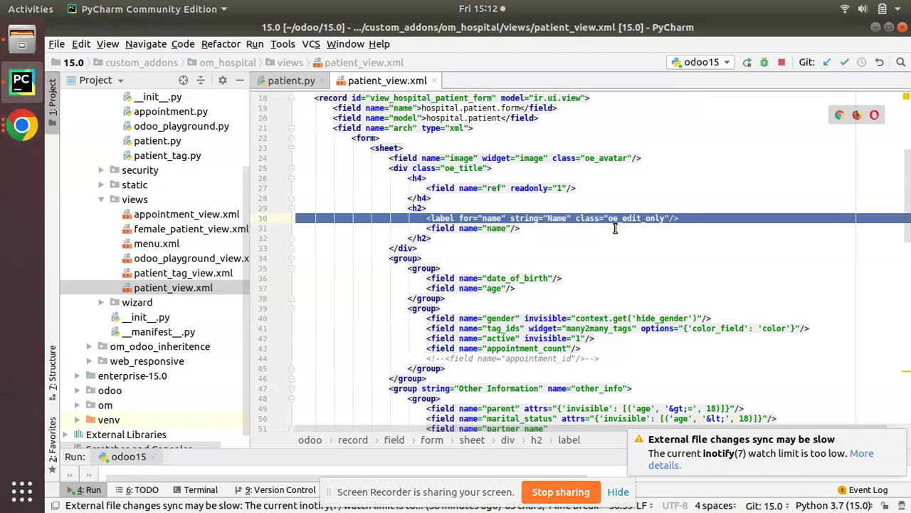
# Step: Save Pine Apple Test and inspect the Name label on the Apple Test HP00005 form
pyautogui.click(22, 125)
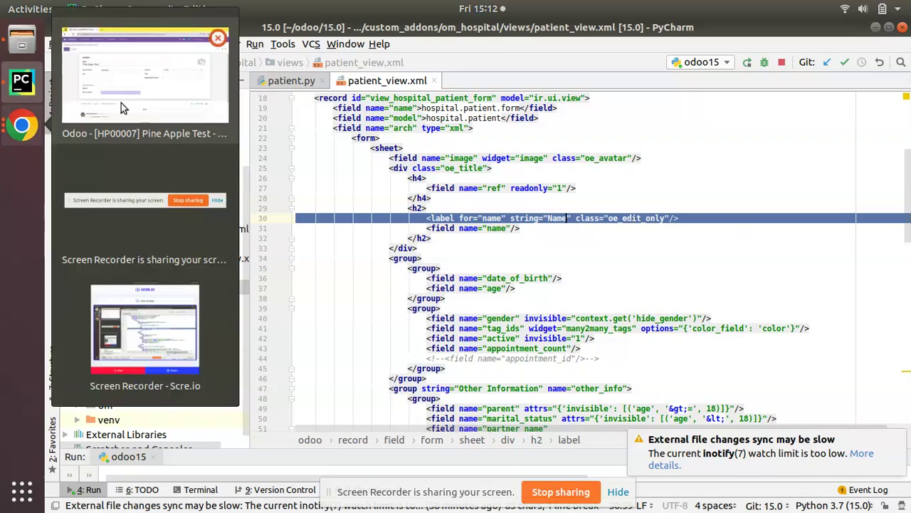
pyautogui.click(121, 106)
pyautogui.click(69, 131)
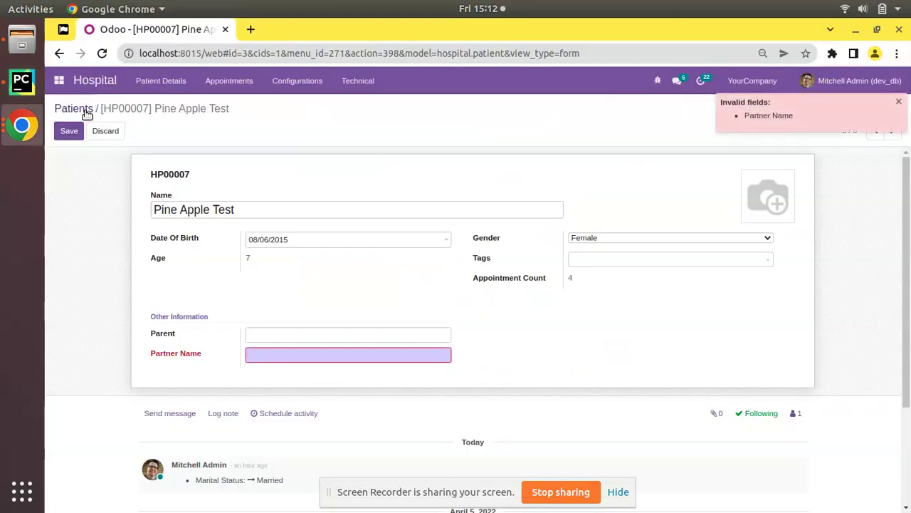
pyautogui.click(81, 109)
pyautogui.click(219, 174)
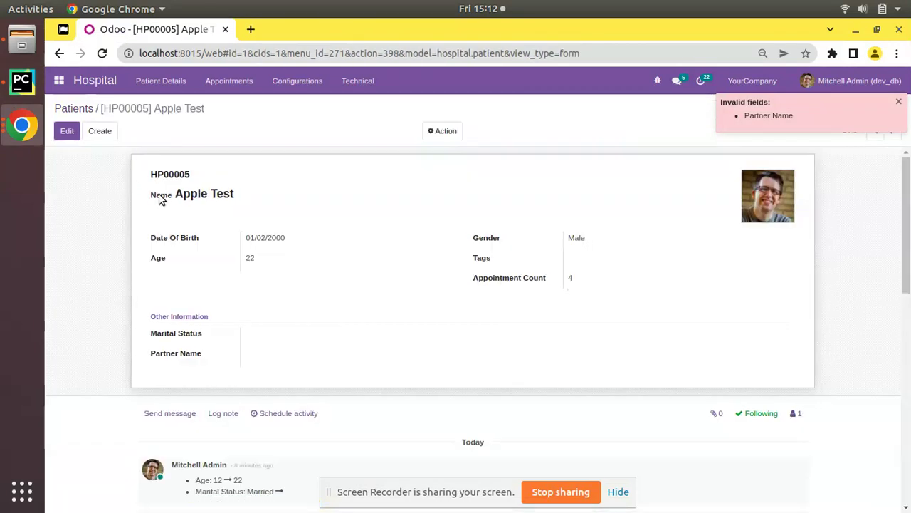
pyautogui.doubleClick(160, 199)
pyautogui.click(140, 172)
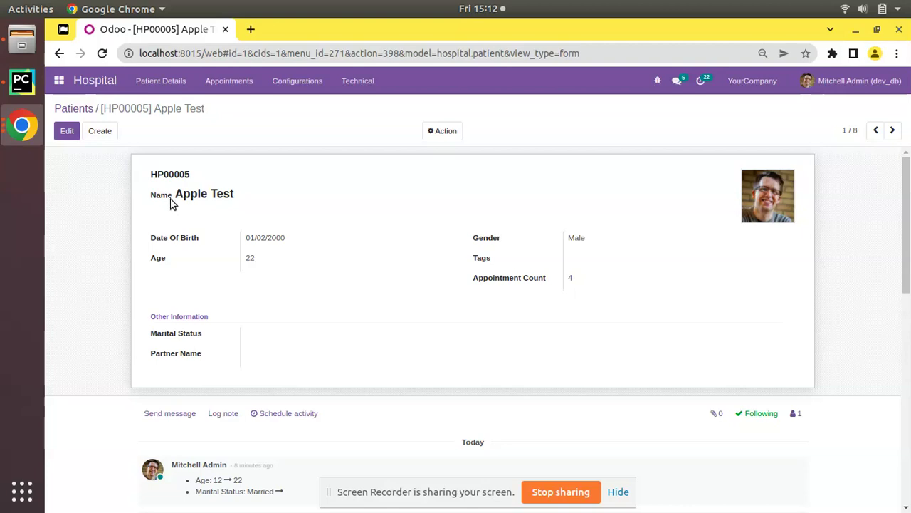
# Step: Upgrade Hospital Management from Apps and return to the Odoo Patients list
pyautogui.click(59, 81)
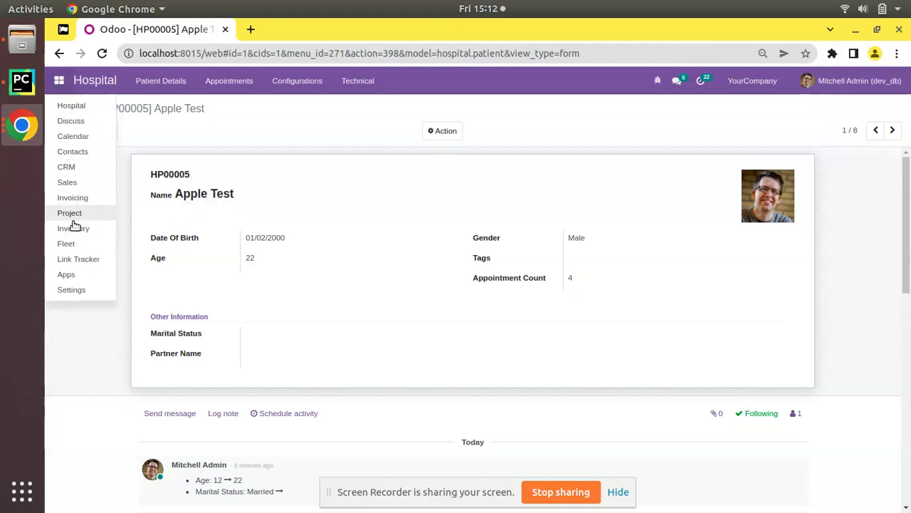
pyautogui.click(63, 273)
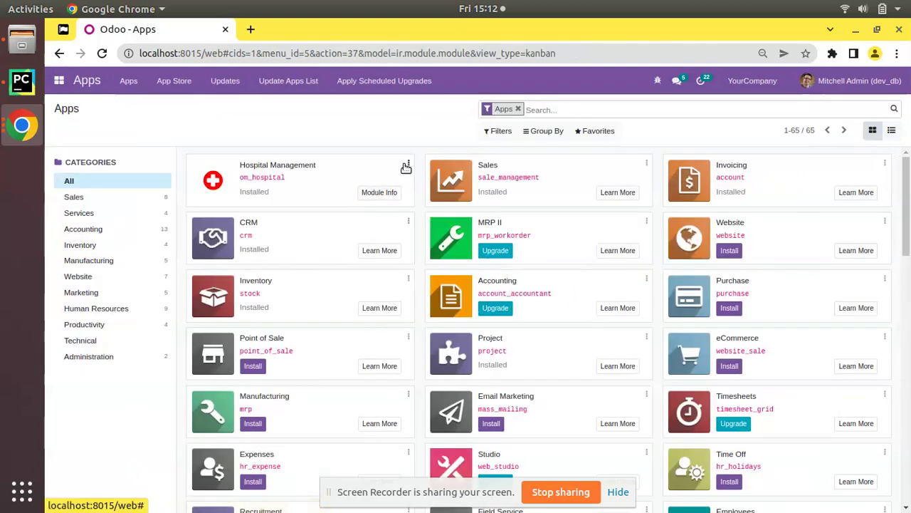
pyautogui.click(408, 163)
pyautogui.click(396, 198)
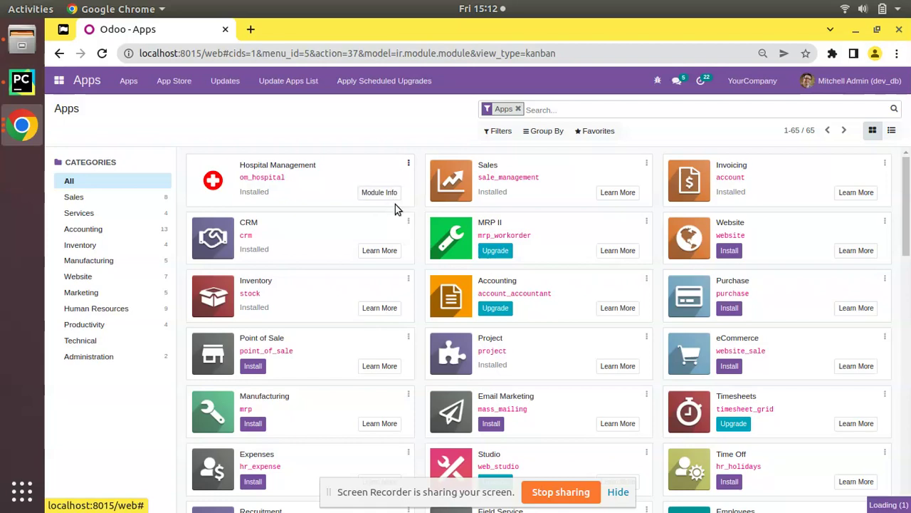
pyautogui.click(24, 88)
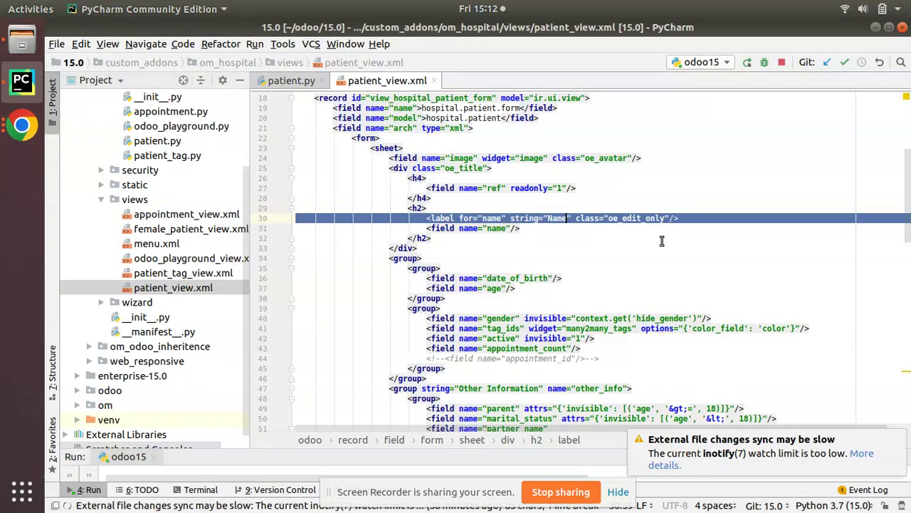
pyautogui.click(606, 229)
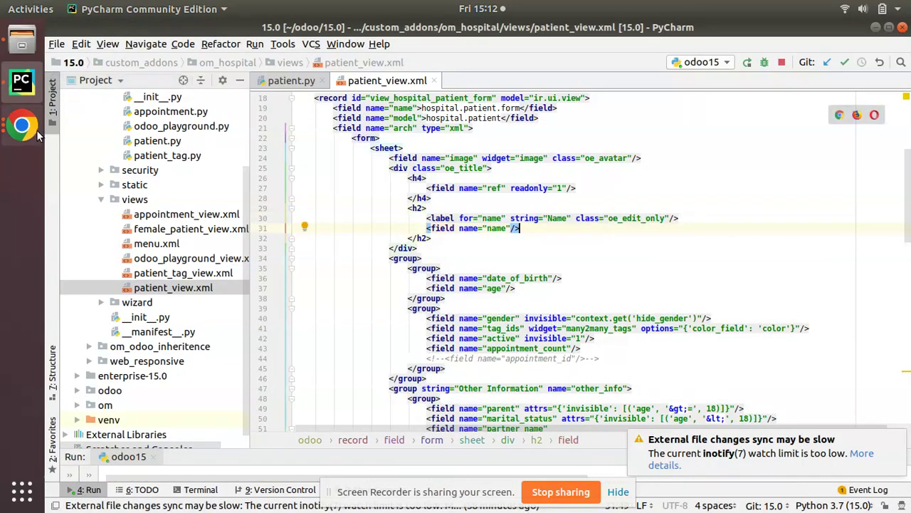
pyautogui.click(22, 125)
pyautogui.click(143, 107)
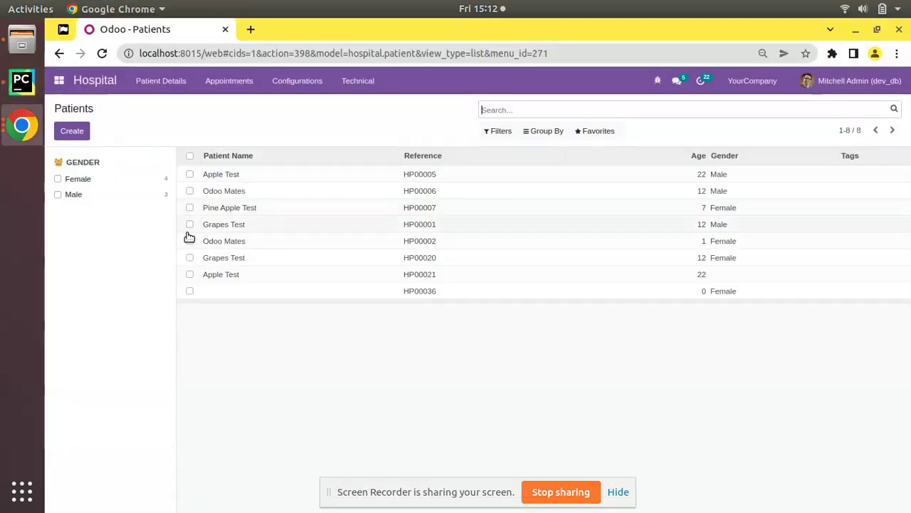
# Step: On Apple Test HP00021, toggle Edit and Discard to confirm the Name label shows only while editing
pyautogui.click(226, 276)
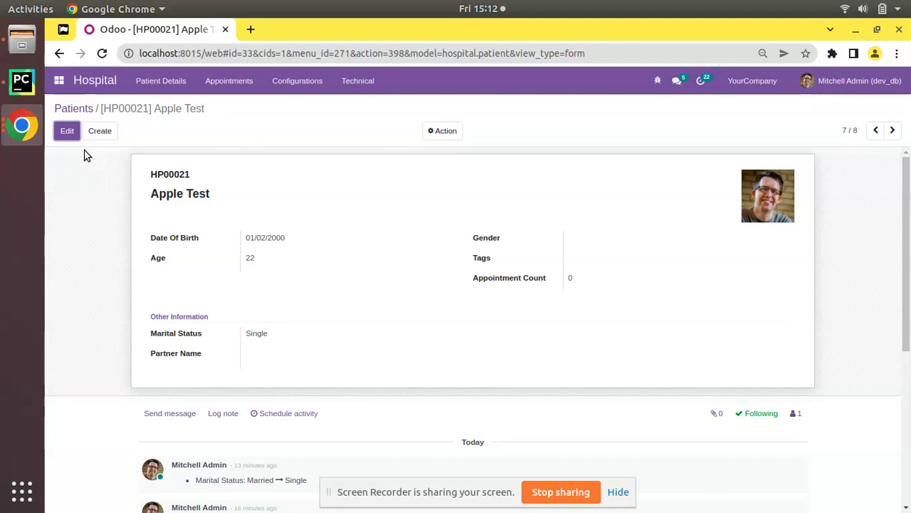
pyautogui.click(67, 133)
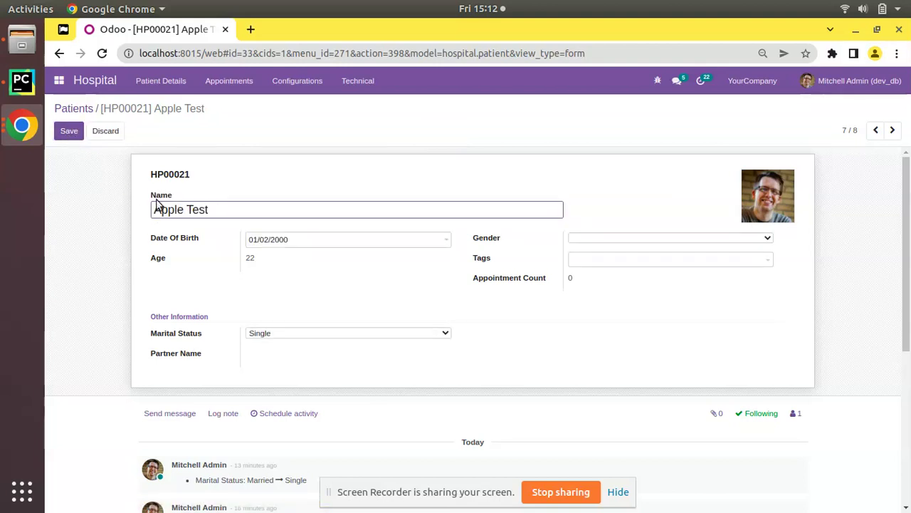
pyautogui.click(69, 131)
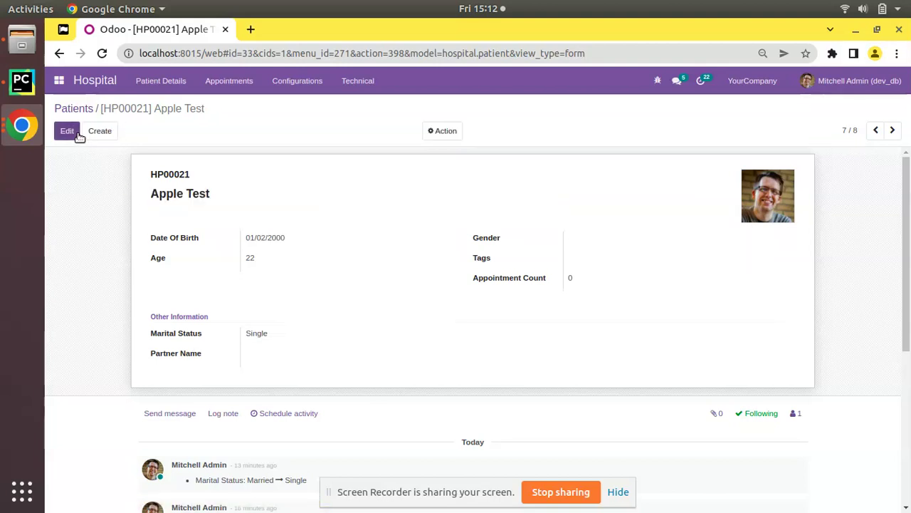
pyautogui.click(79, 136)
pyautogui.click(77, 135)
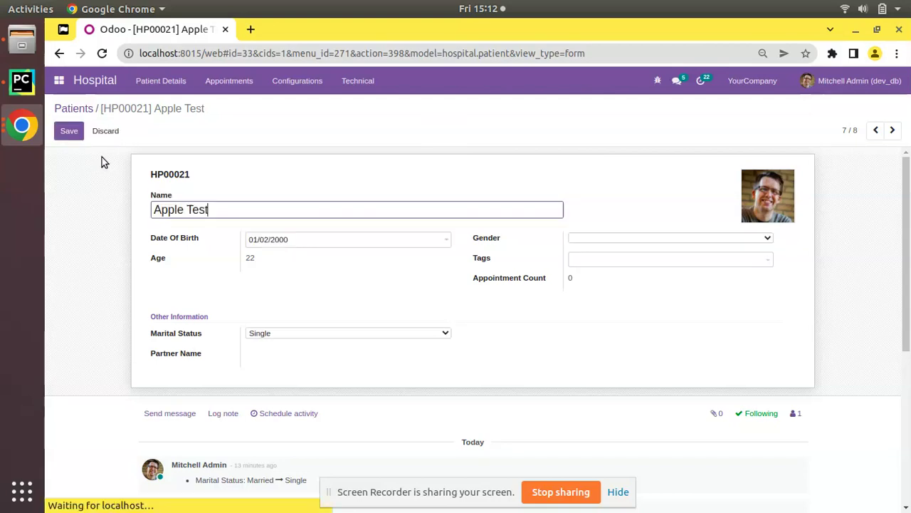
pyautogui.moveTo(162, 197)
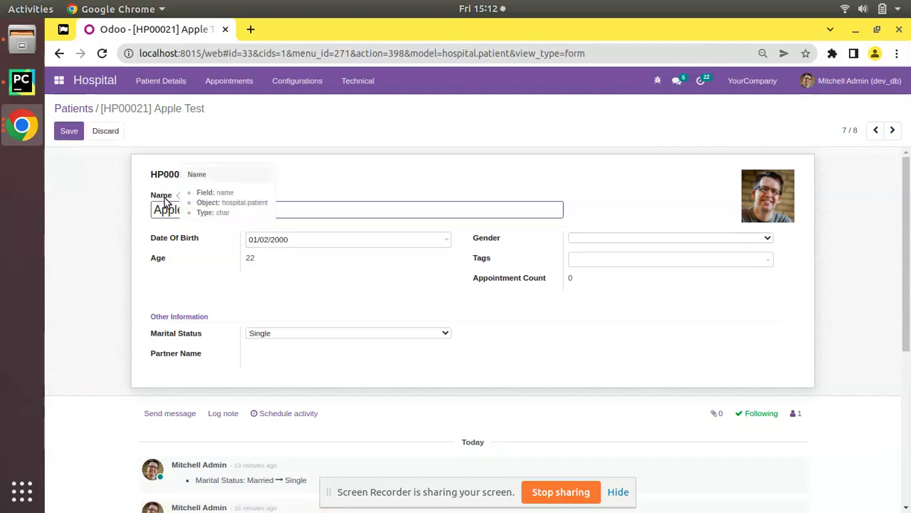
pyautogui.click(22, 81)
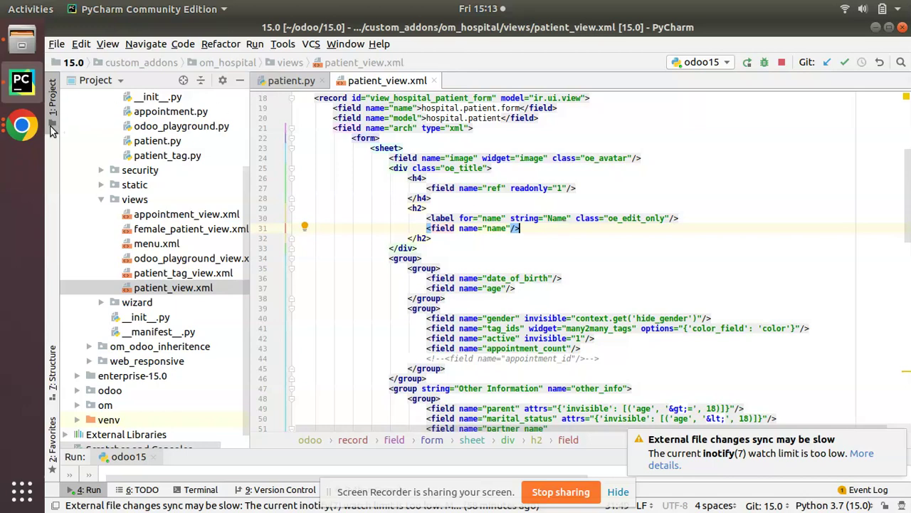
# Step: Bring the Odoo HP00021 Apple Test form back from Chrome's window previews
pyautogui.click(24, 128)
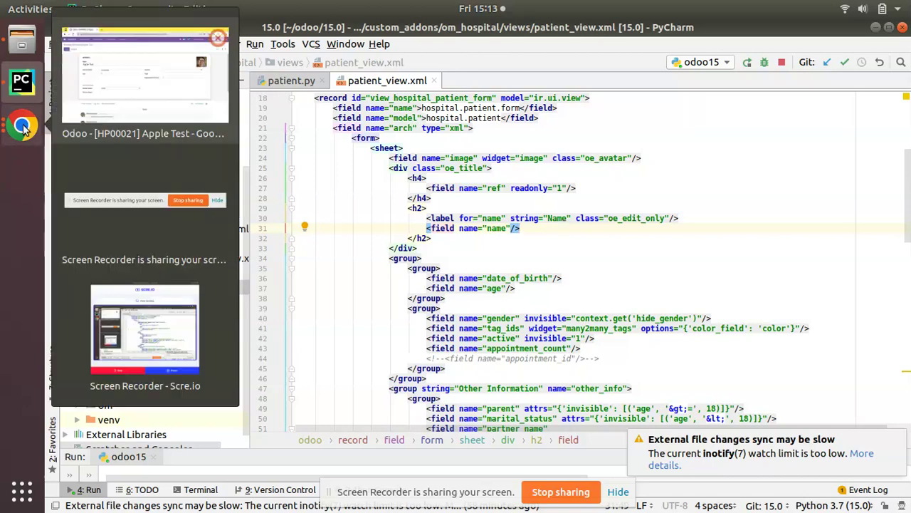
pyautogui.click(106, 116)
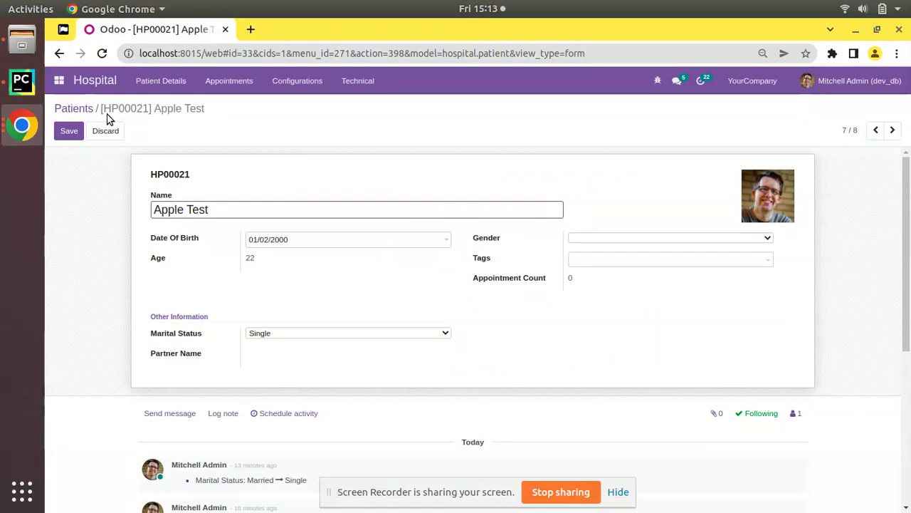